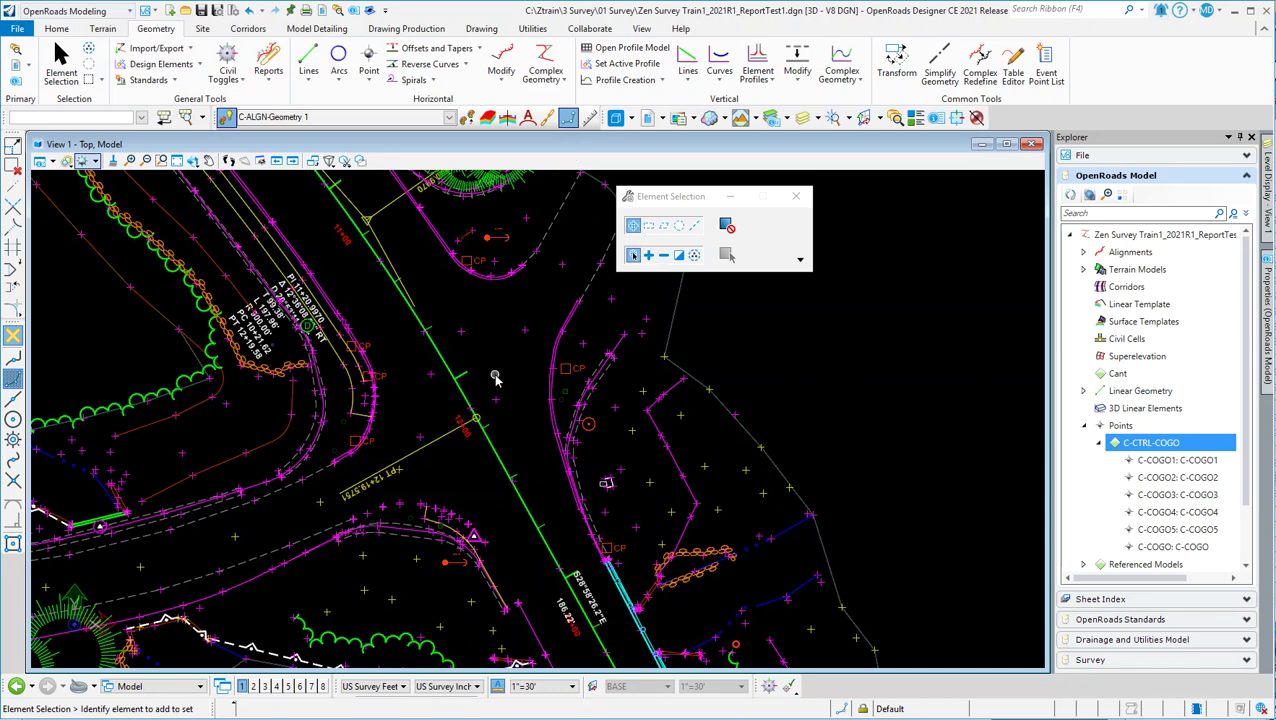
Step: Inspect the first reference attachment's settings in the Reference Attachments window, then close it
scroll(497, 241, down, 5)
scroll(455, 405, up, 4)
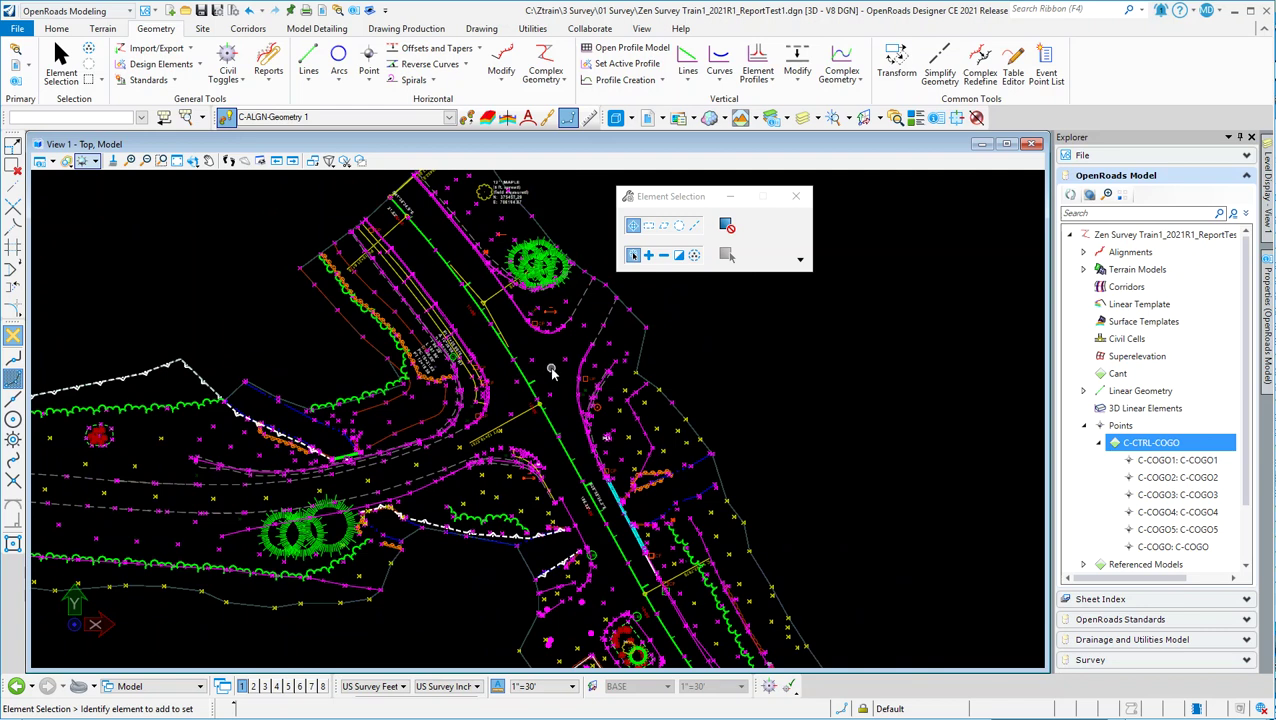
scroll(553, 378, up, 1)
scroll(552, 378, up, 1)
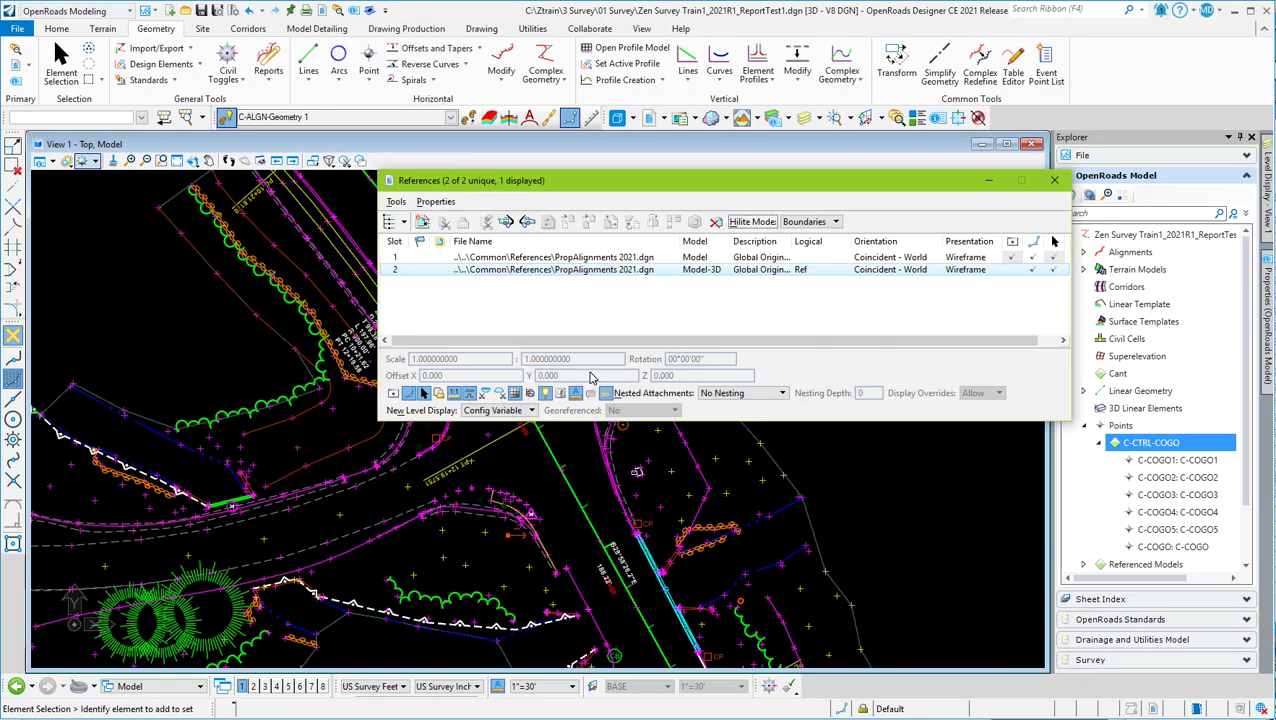
drag(672, 190, 570, 266)
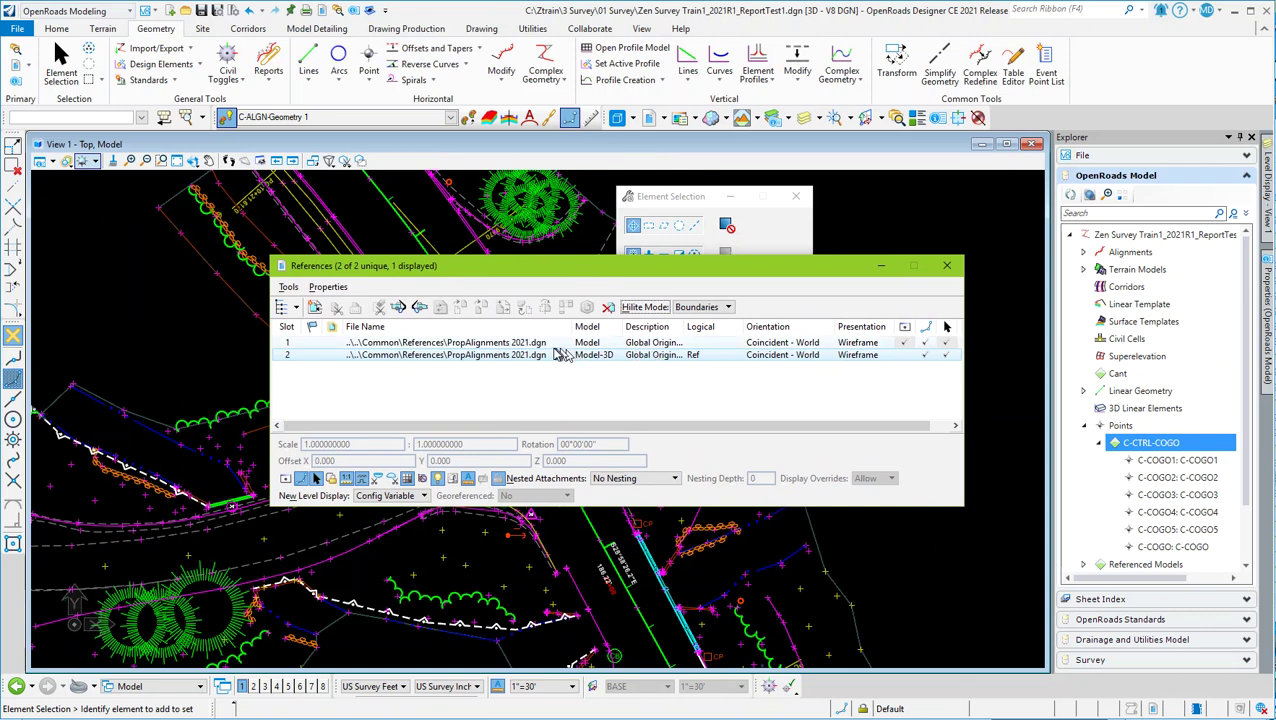
click(552, 343)
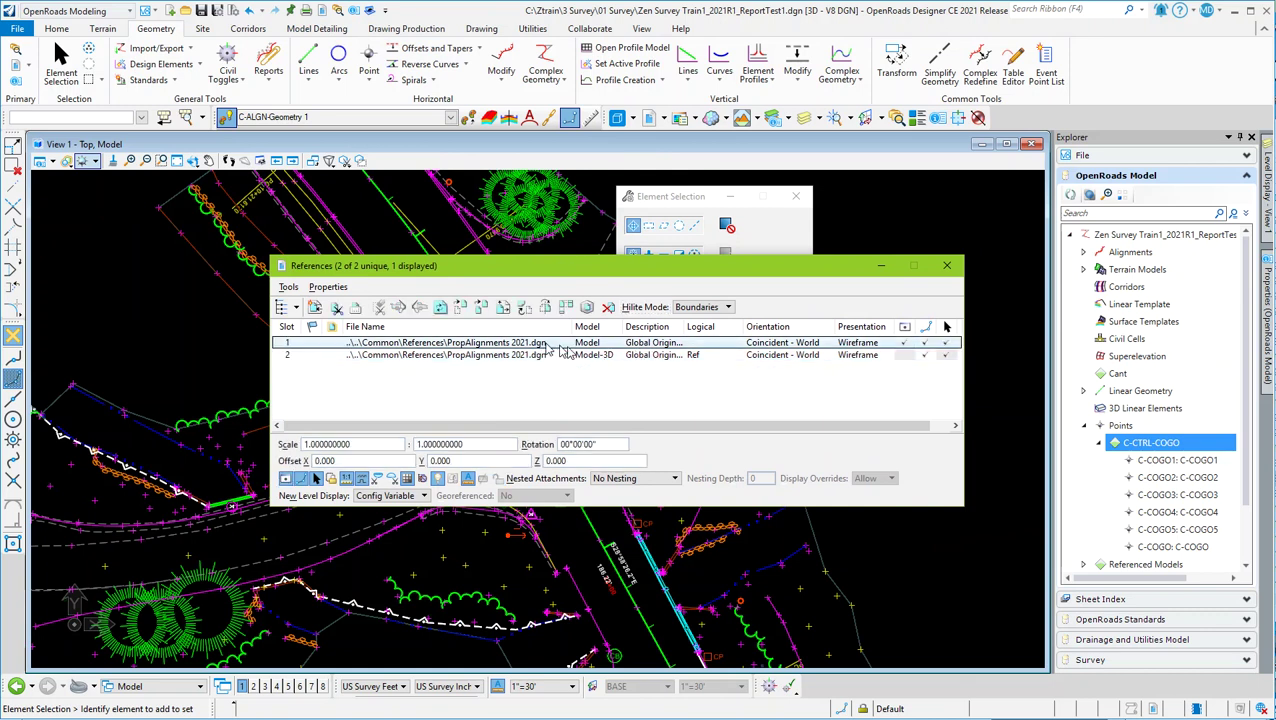
click(948, 269)
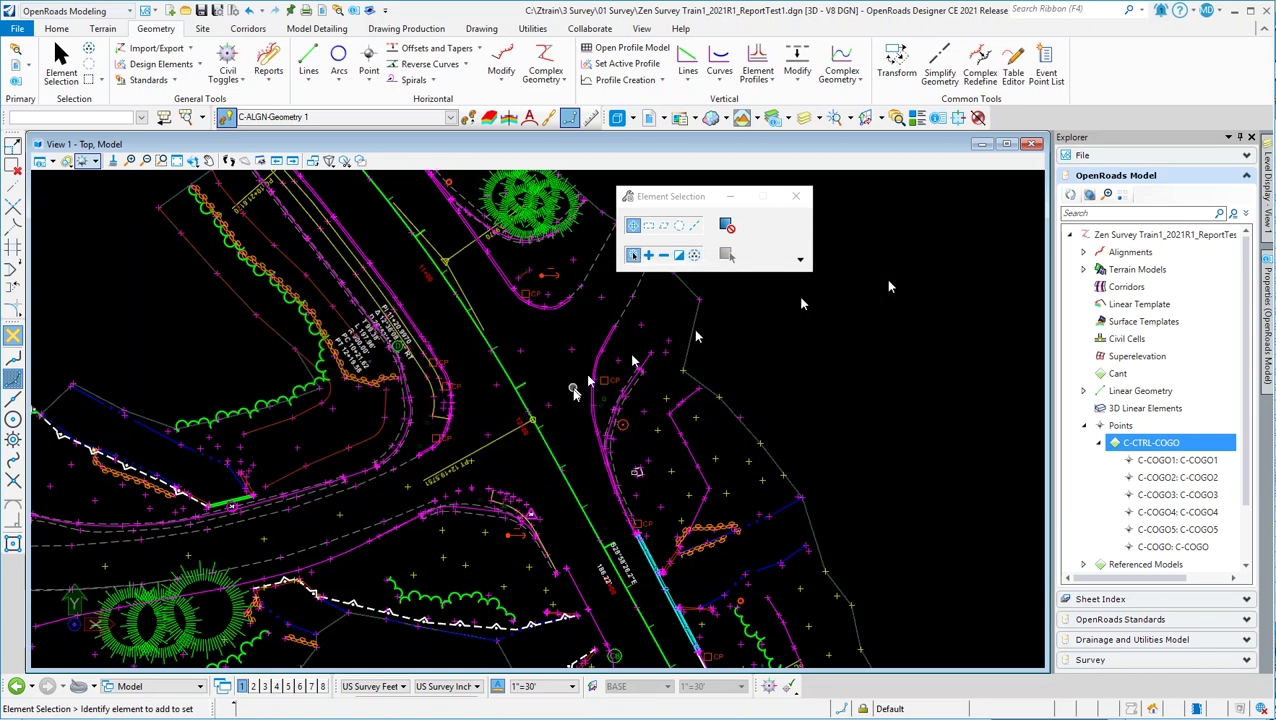
Step: Select the main road alignment in the view
click(507, 370)
click(515, 355)
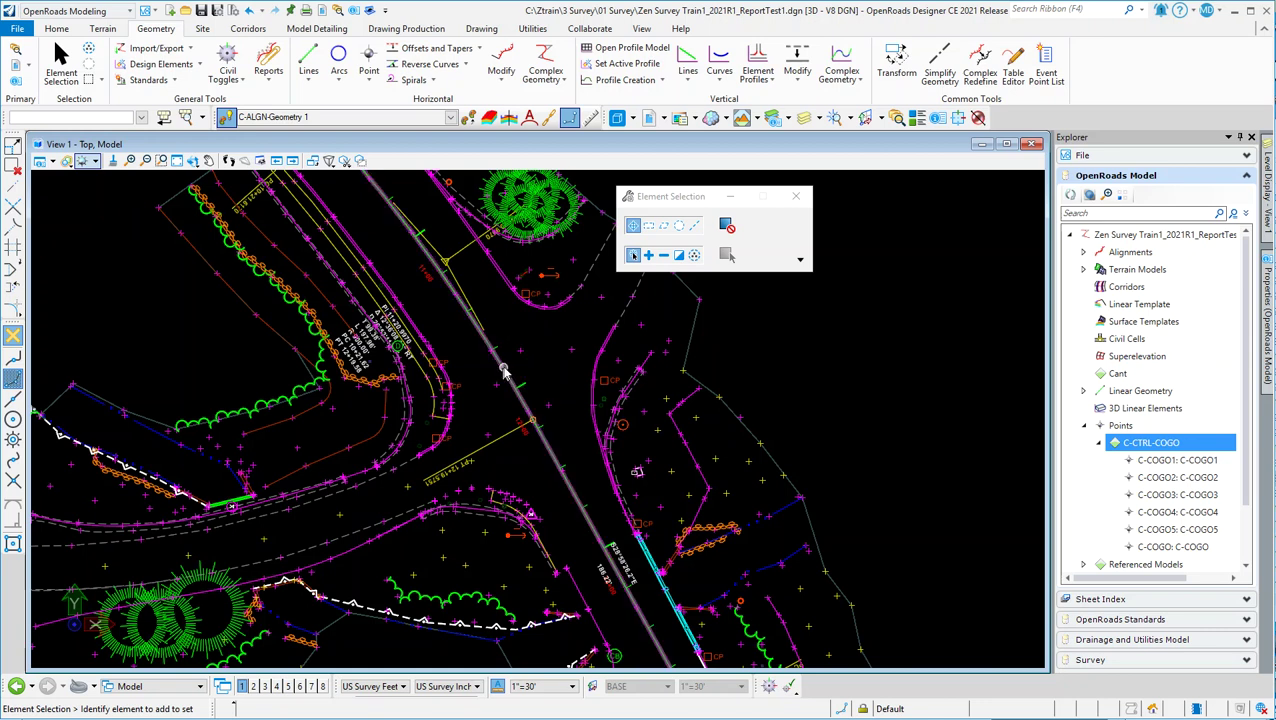
mouse_move(505, 371)
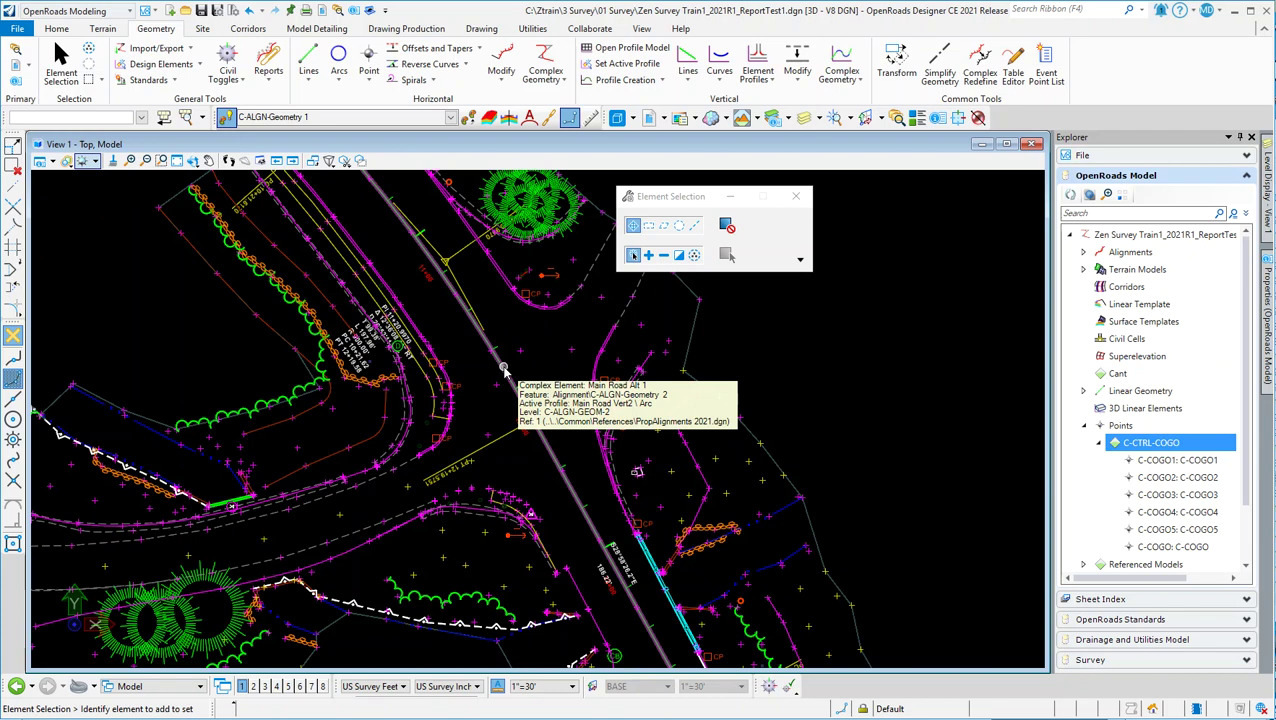
click(505, 371)
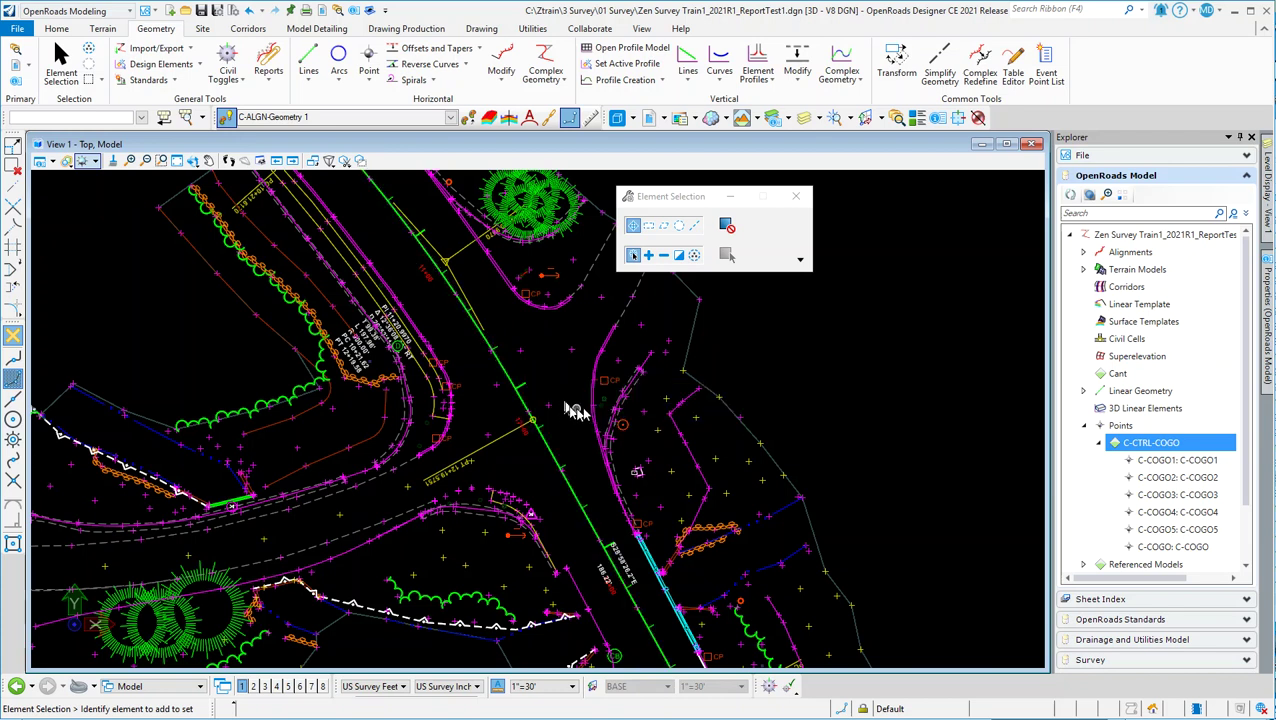
Step: Keep OpenRoads Modeling as the workflow and start the Point Feature Station Offset Elevation Report
mouse_move(622, 368)
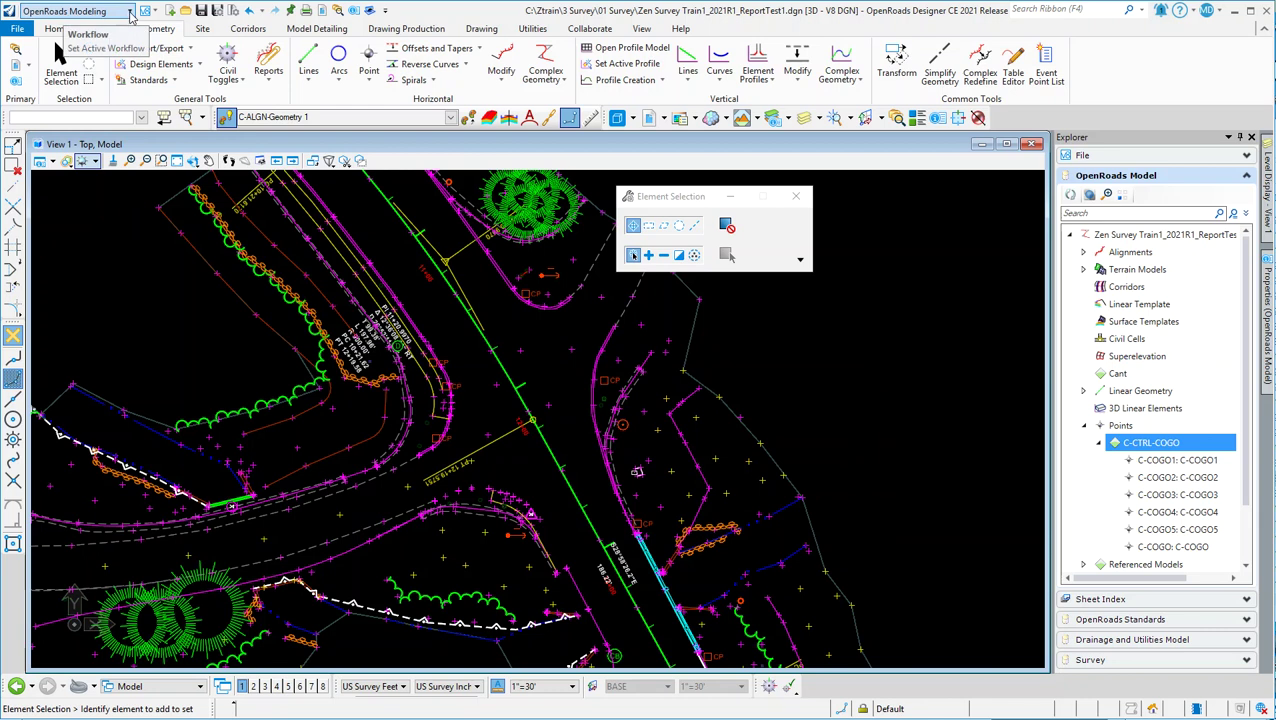
click(130, 12)
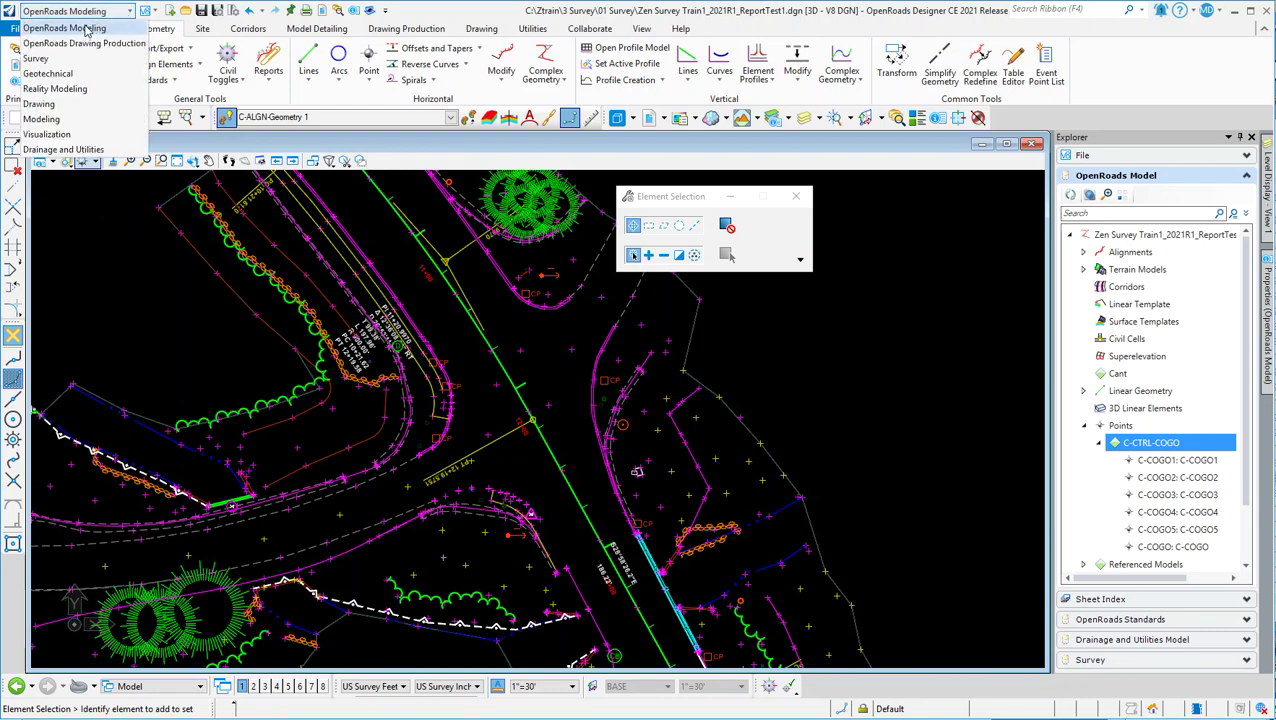
click(87, 29)
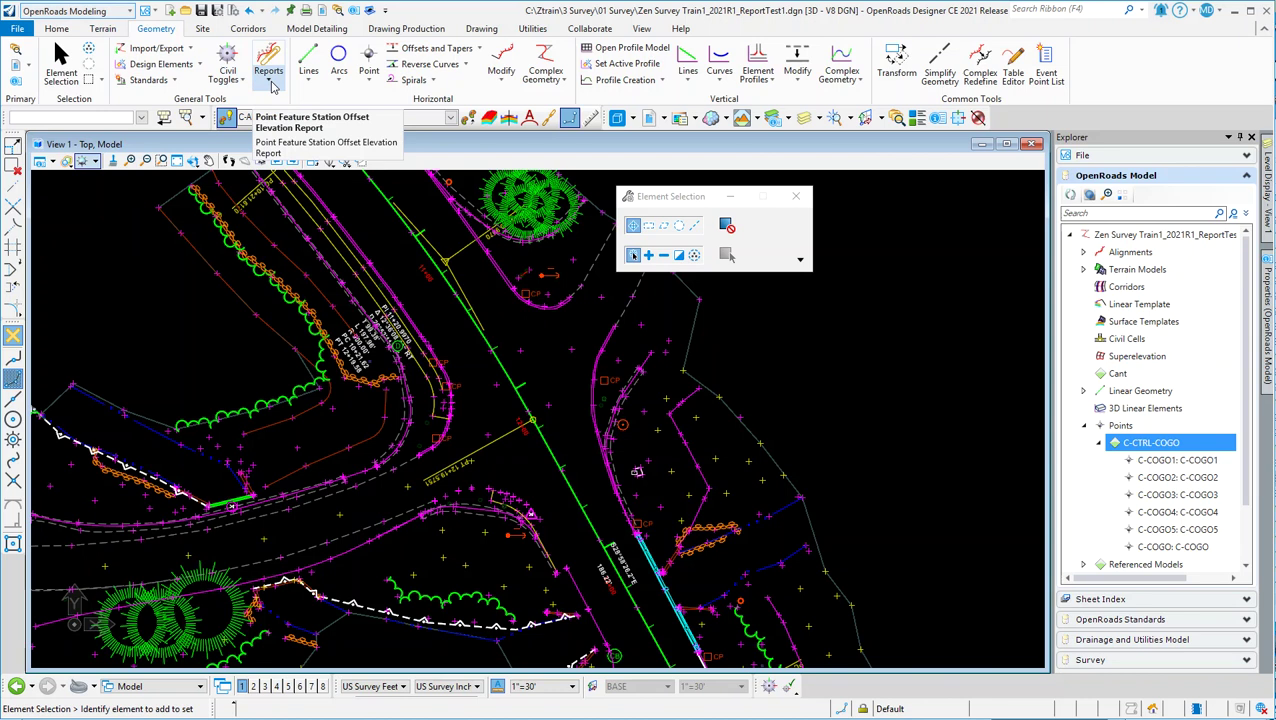
click(272, 87)
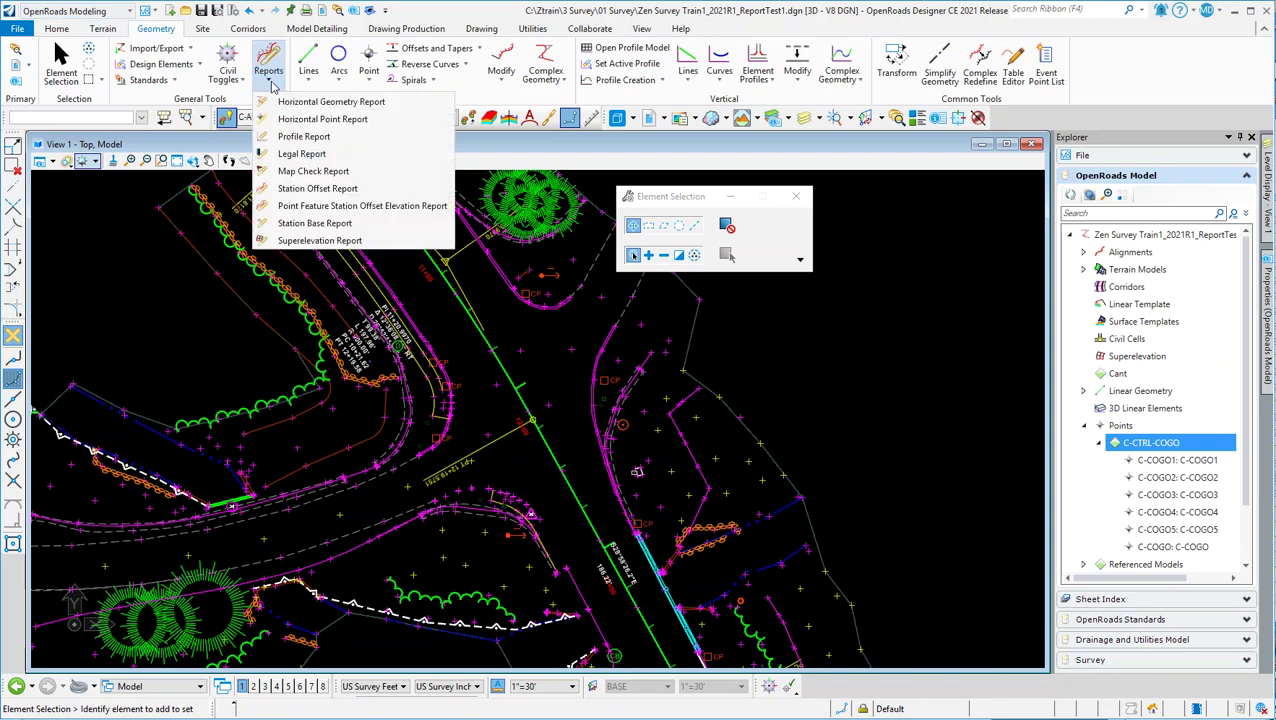
click(381, 206)
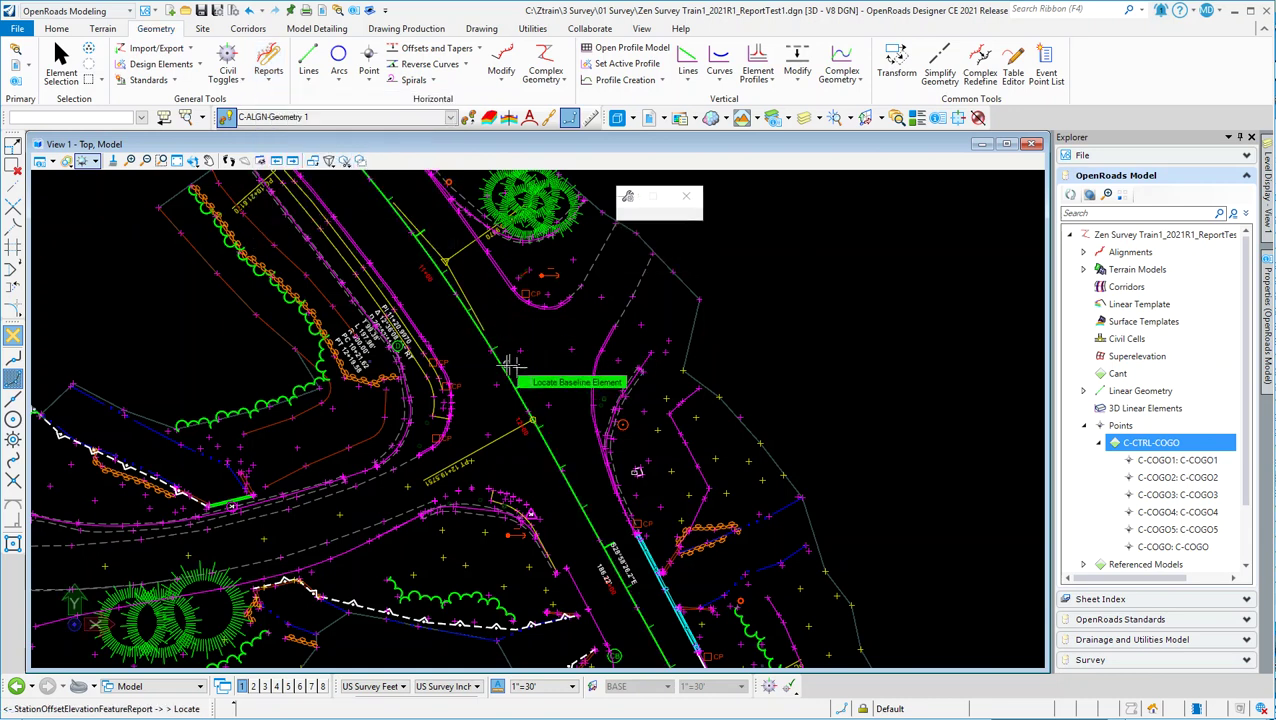
Step: Pick the Main Road alignment as baseline and the support pole point as the first offset
click(504, 366)
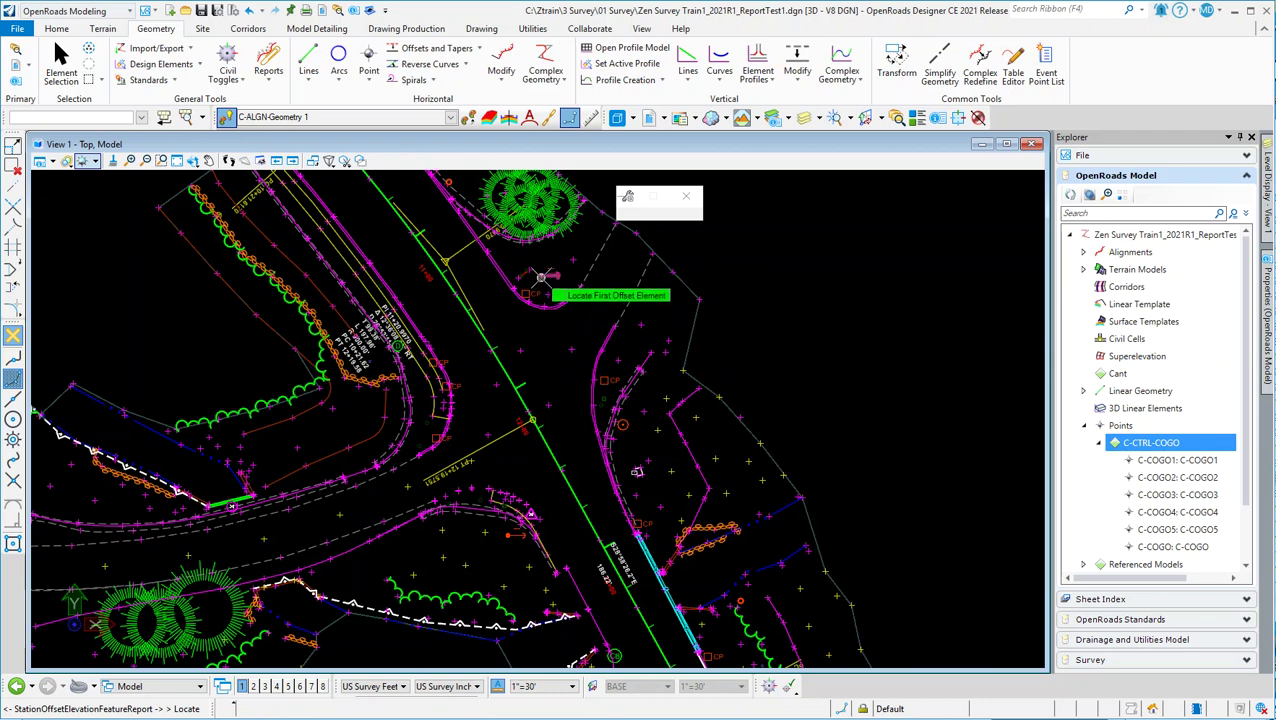
mouse_move(541, 277)
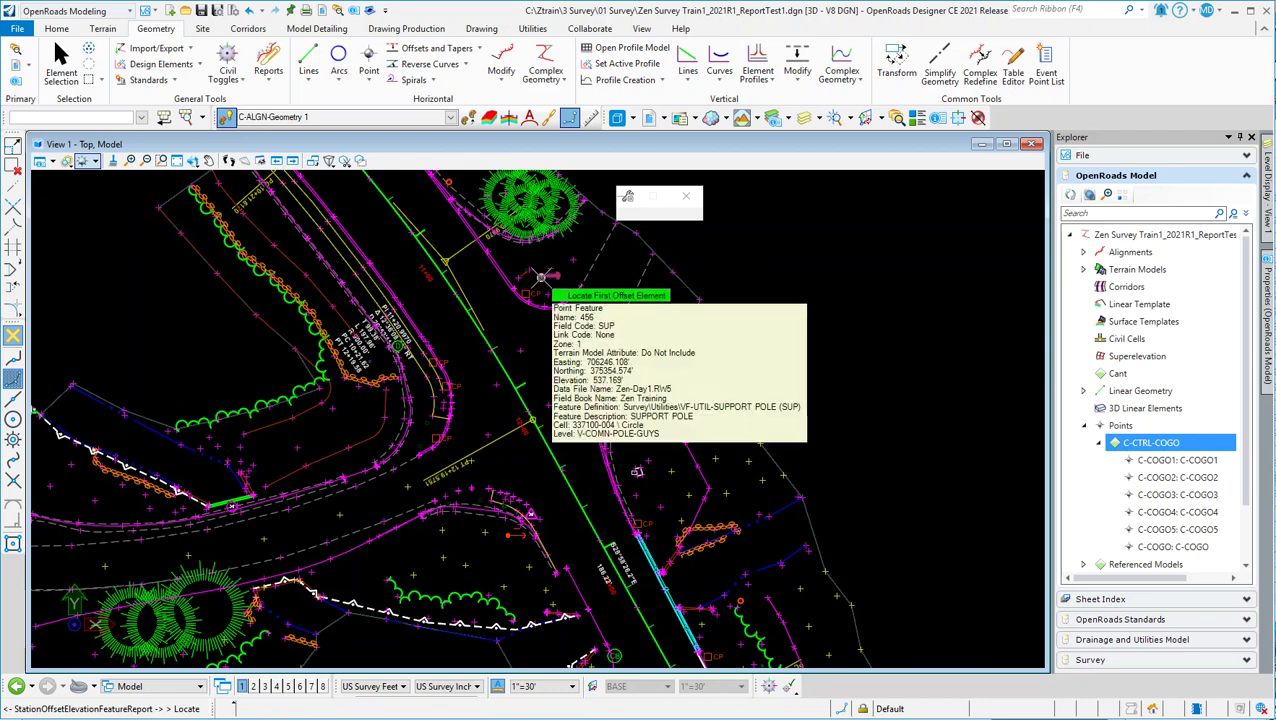
click(552, 310)
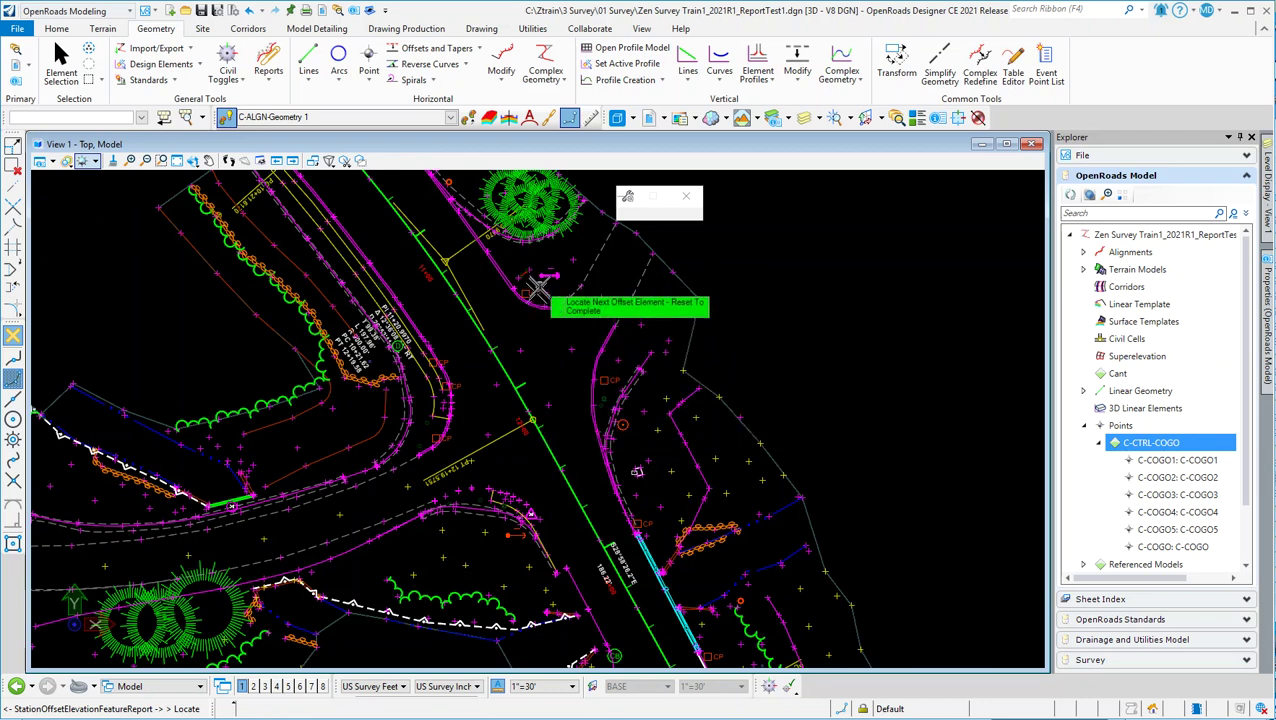
Step: Zoom to the remaining survey points and Reset to generate the six-point report
mouse_move(531, 290)
scroll(531, 290, up, 4)
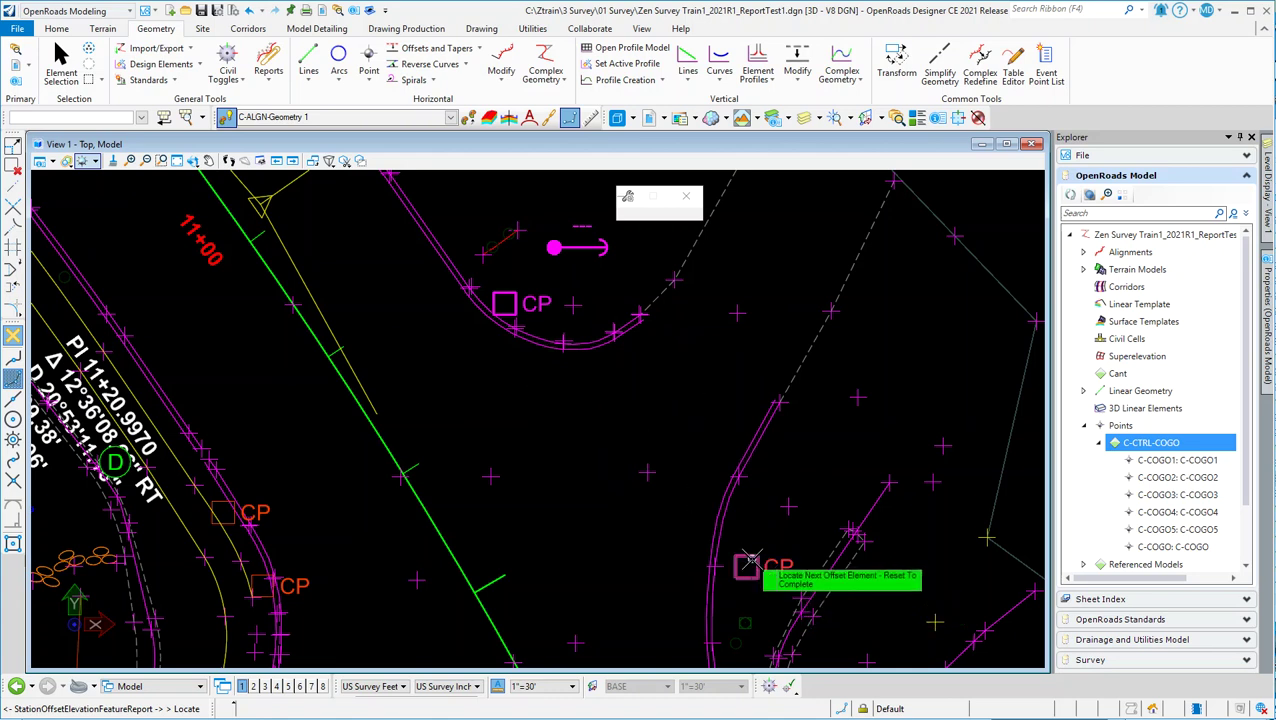
mouse_move(753, 557)
scroll(605, 385, down, 4)
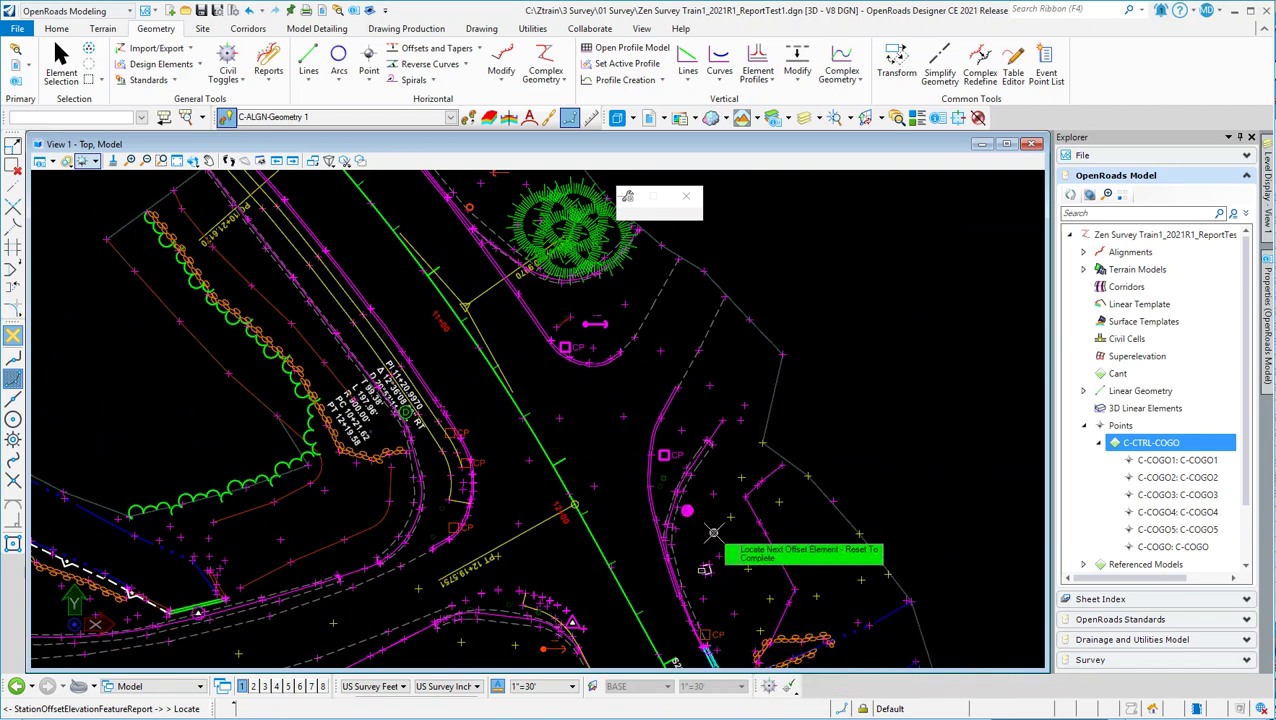
scroll(595, 520, down, 2)
scroll(611, 625, up, 2)
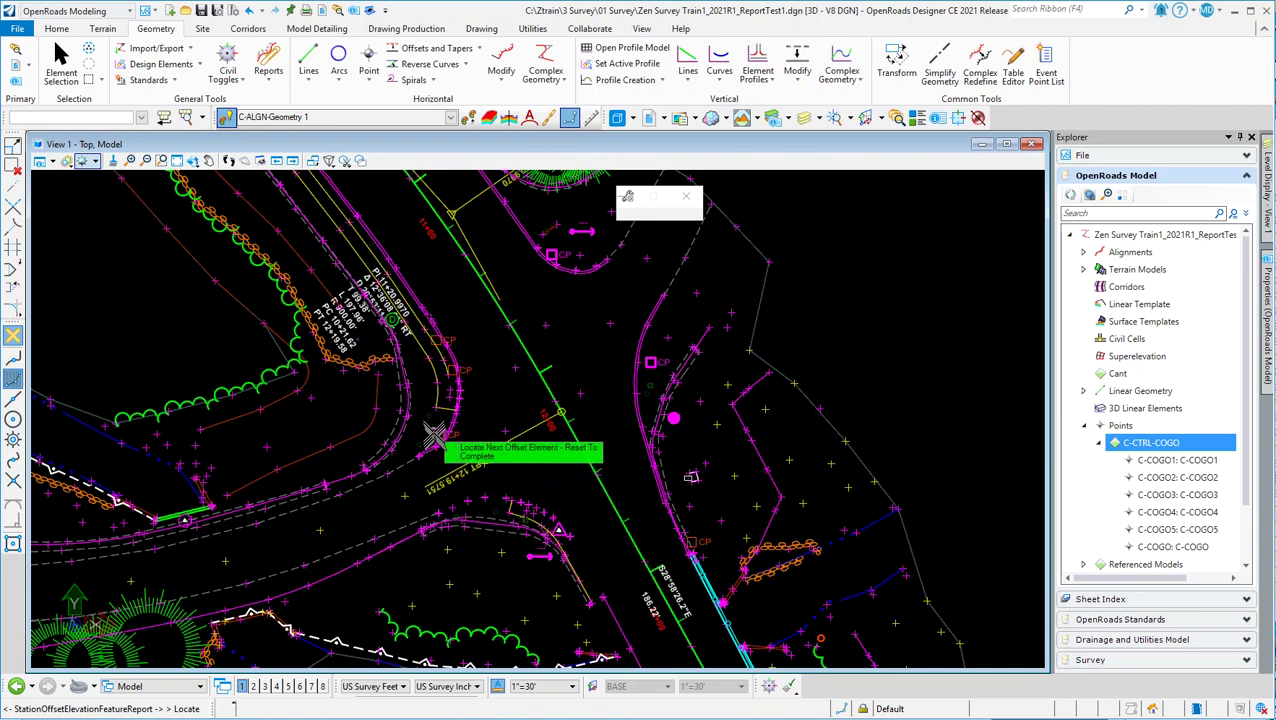
scroll(437, 430, up, 3)
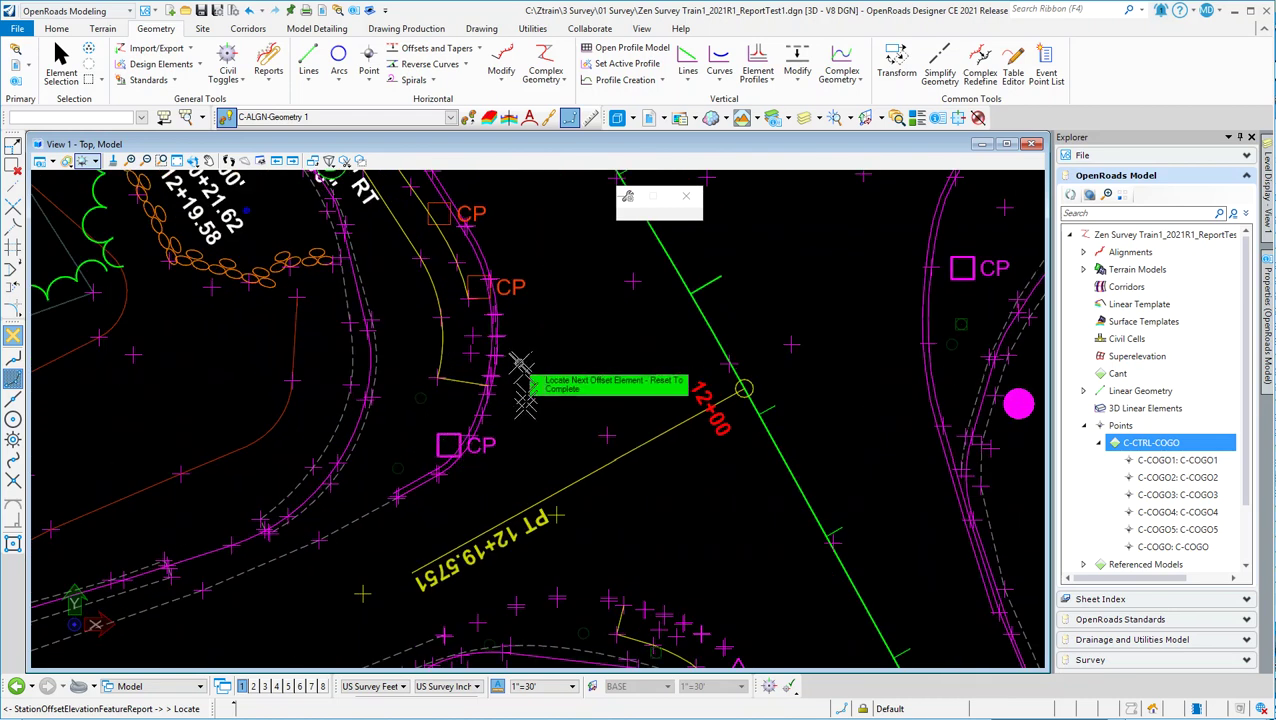
scroll(521, 362, down, 3)
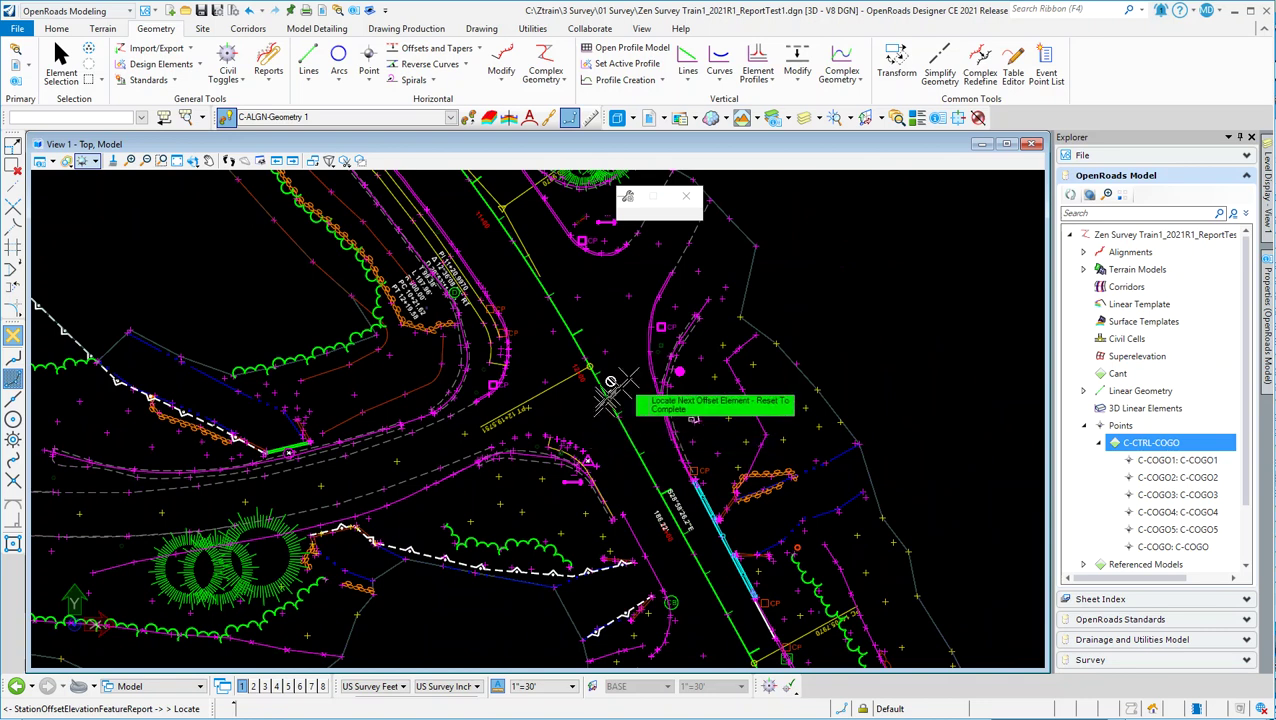
right_click(606, 318)
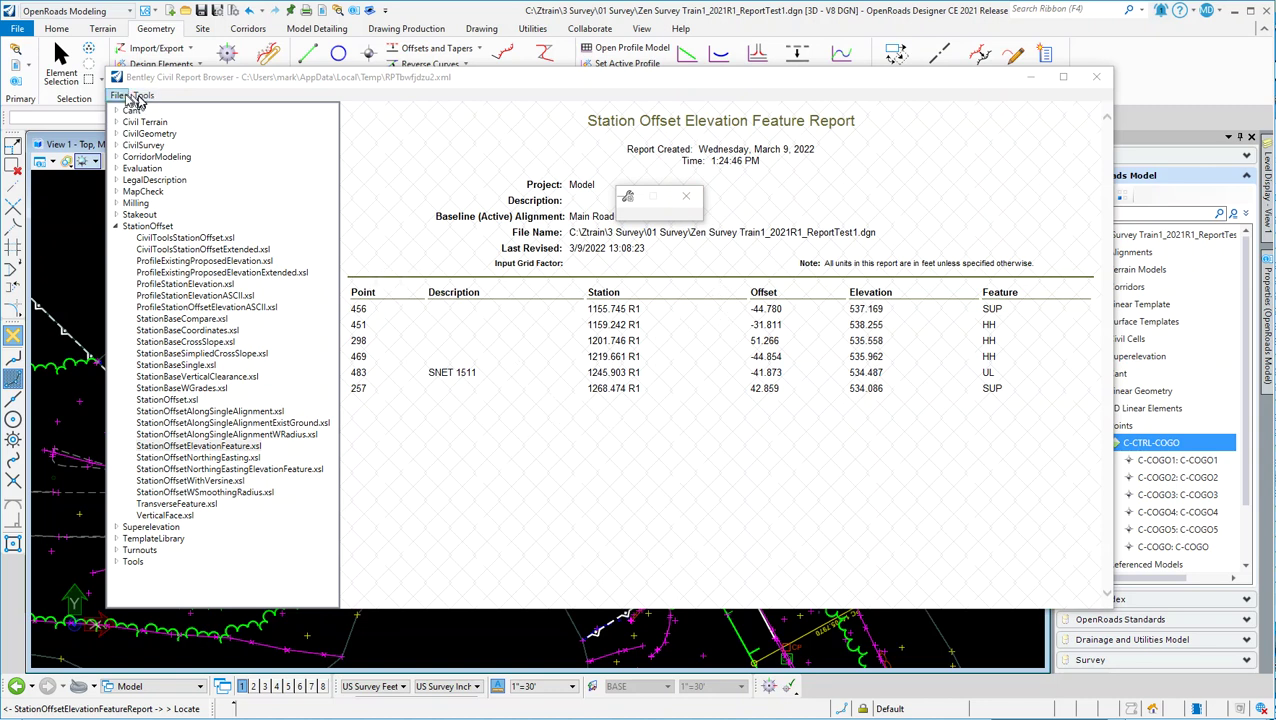
click(117, 95)
mouse_move(156, 134)
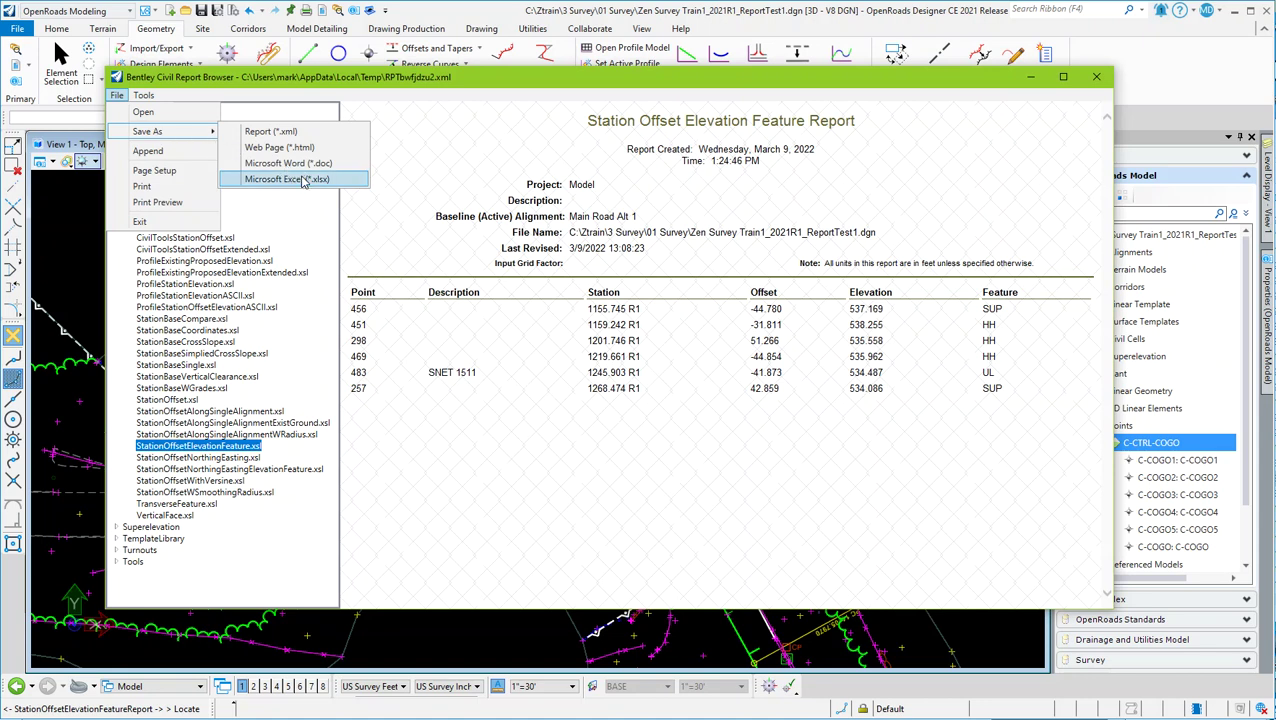
click(492, 95)
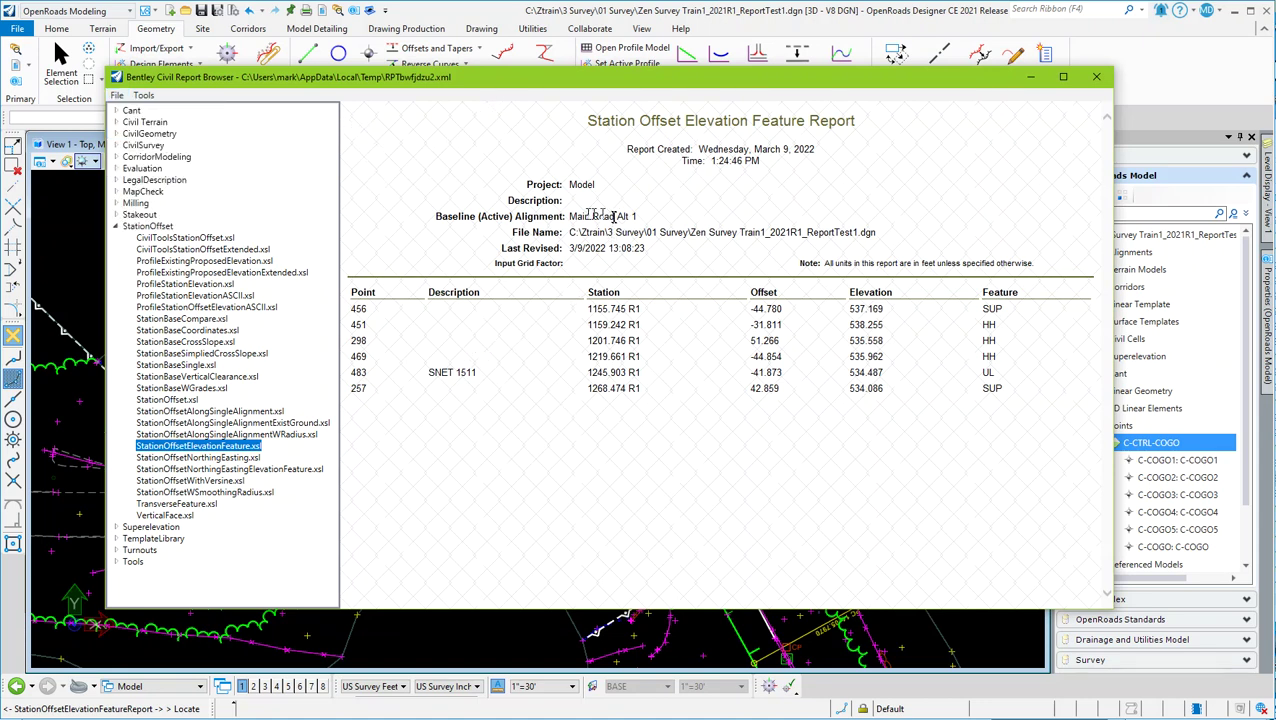
drag(549, 216, 623, 215)
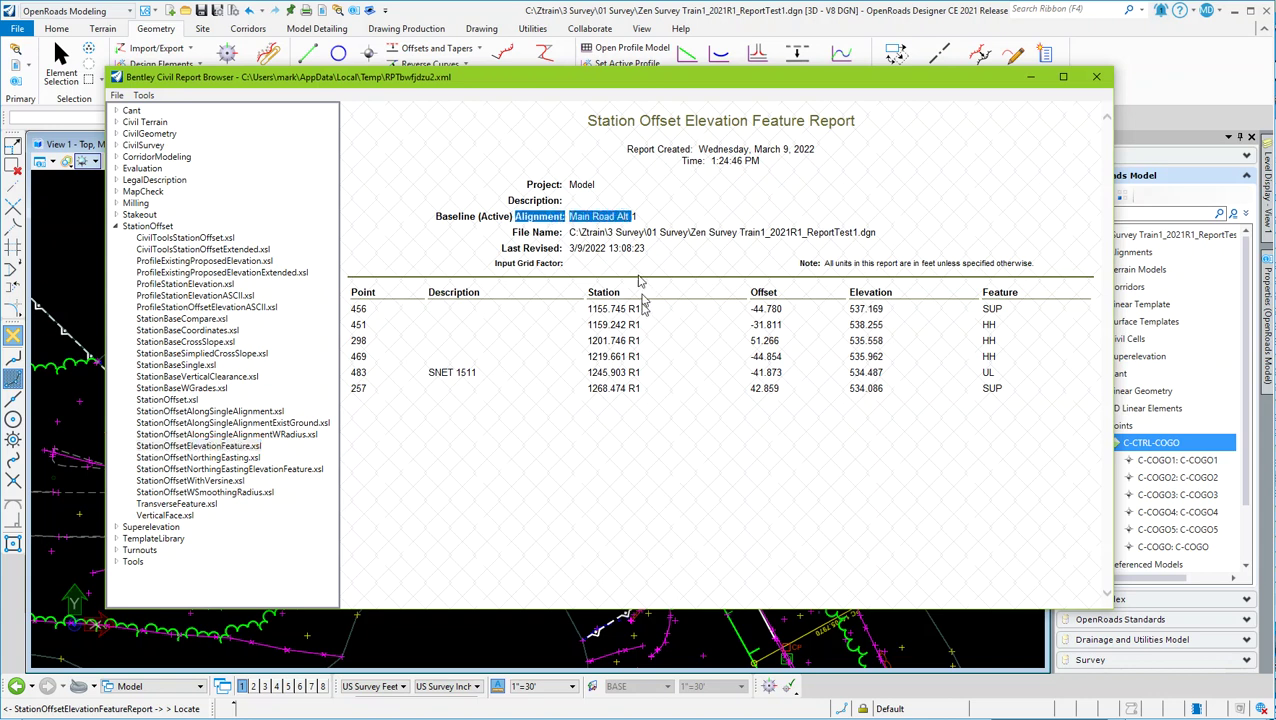
click(618, 314)
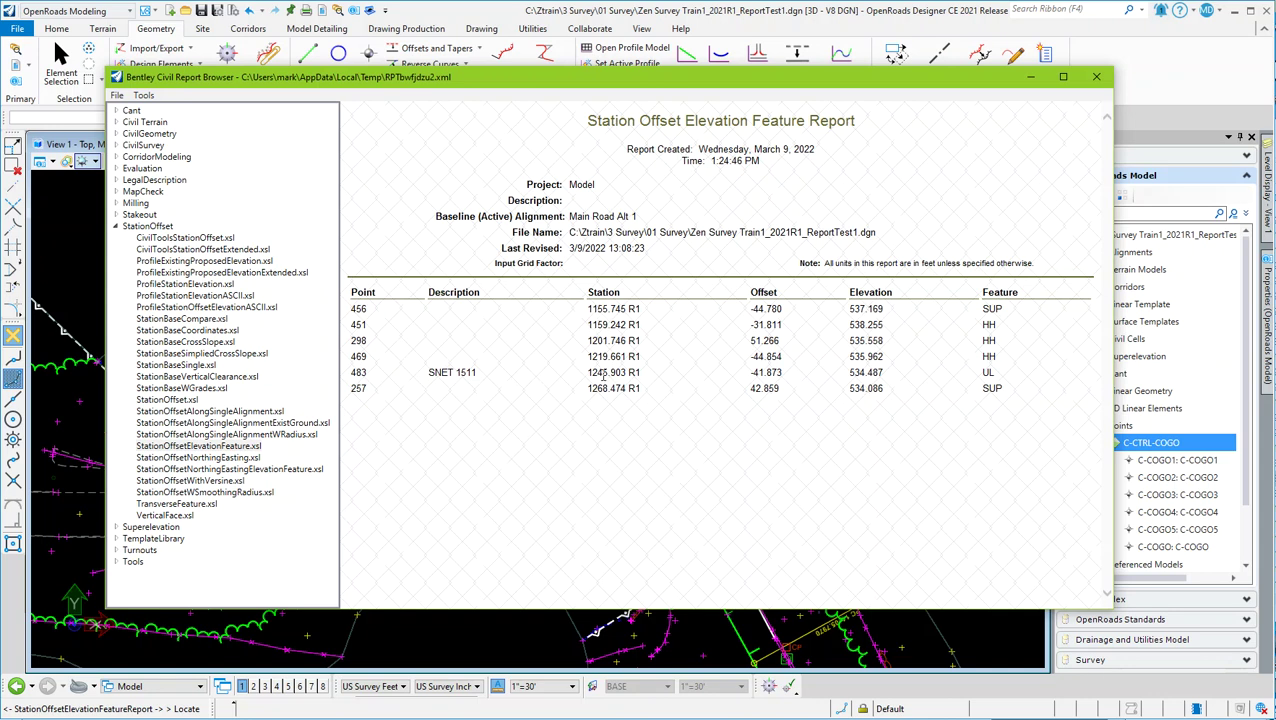
Step: Set the report's Station format to ss+ss.ss in Format Options and refresh the report
click(143, 95)
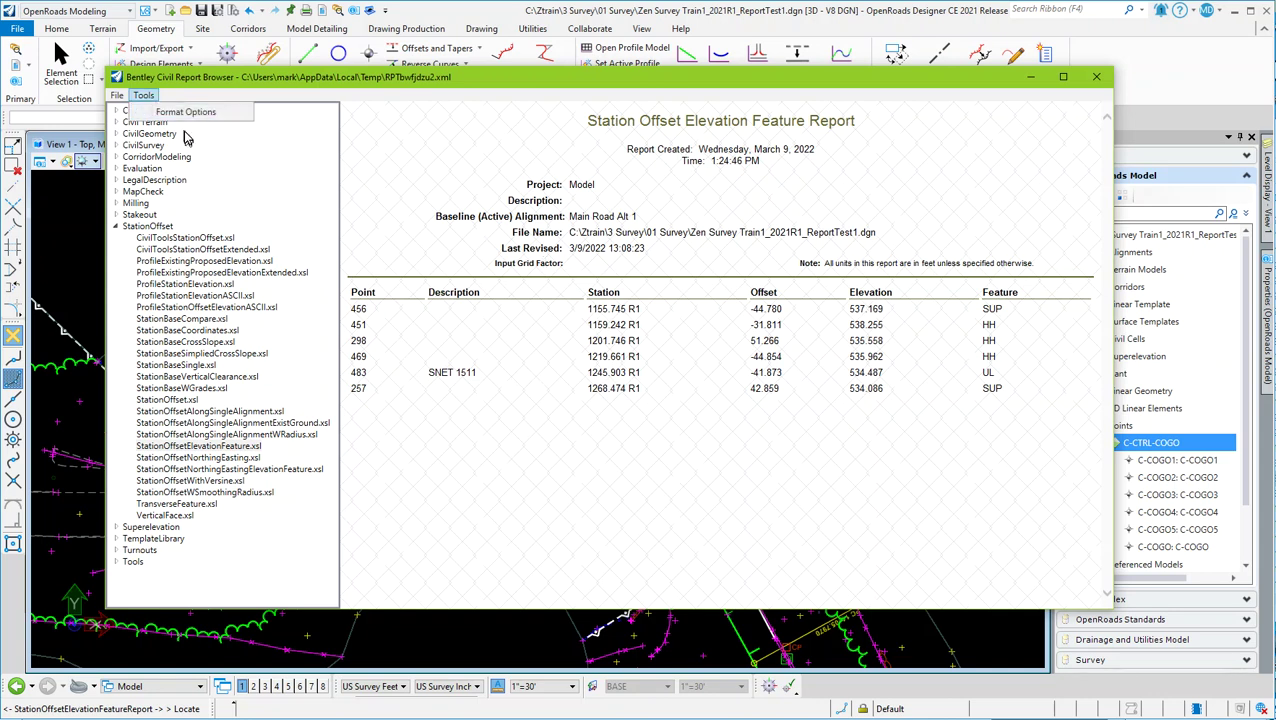
click(185, 112)
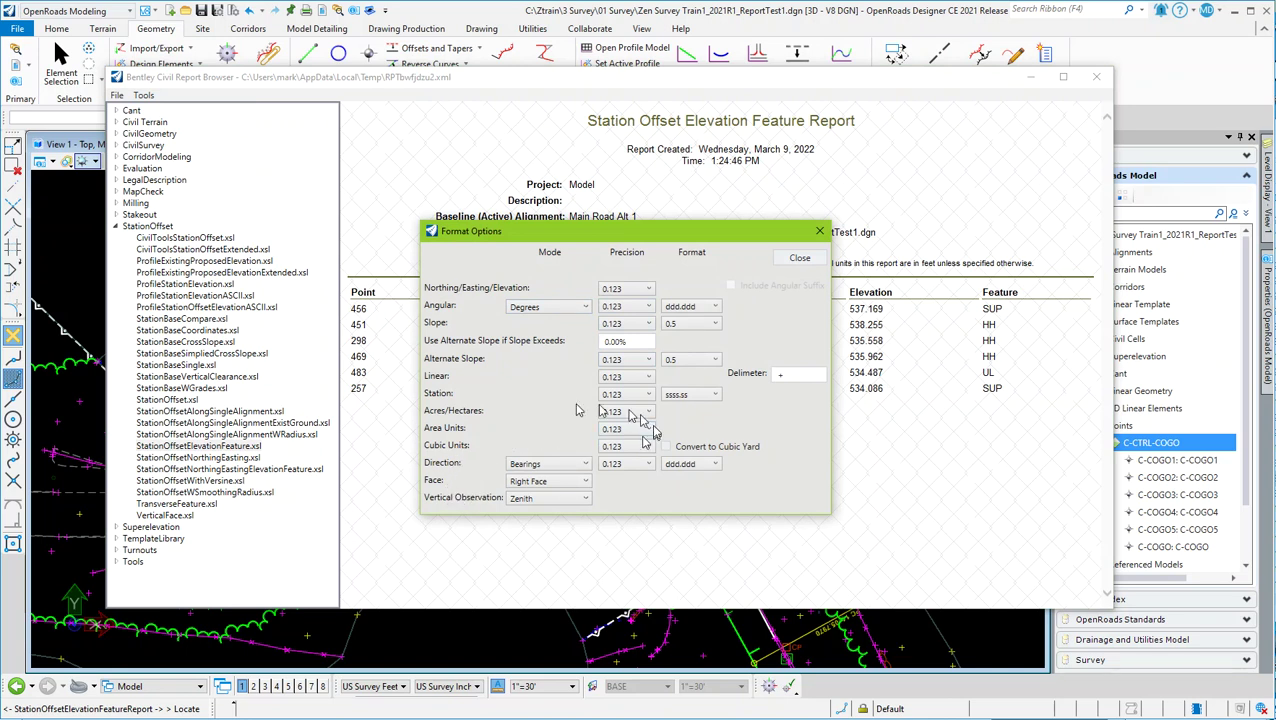
click(700, 395)
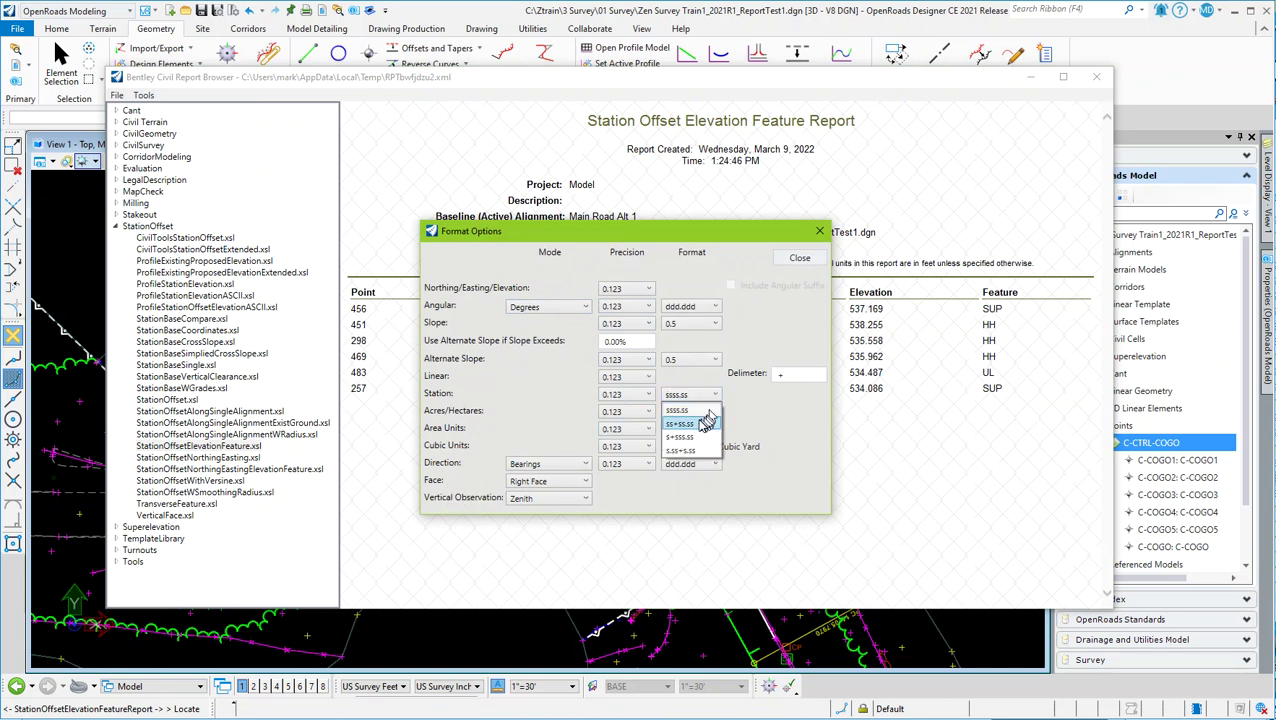
click(690, 427)
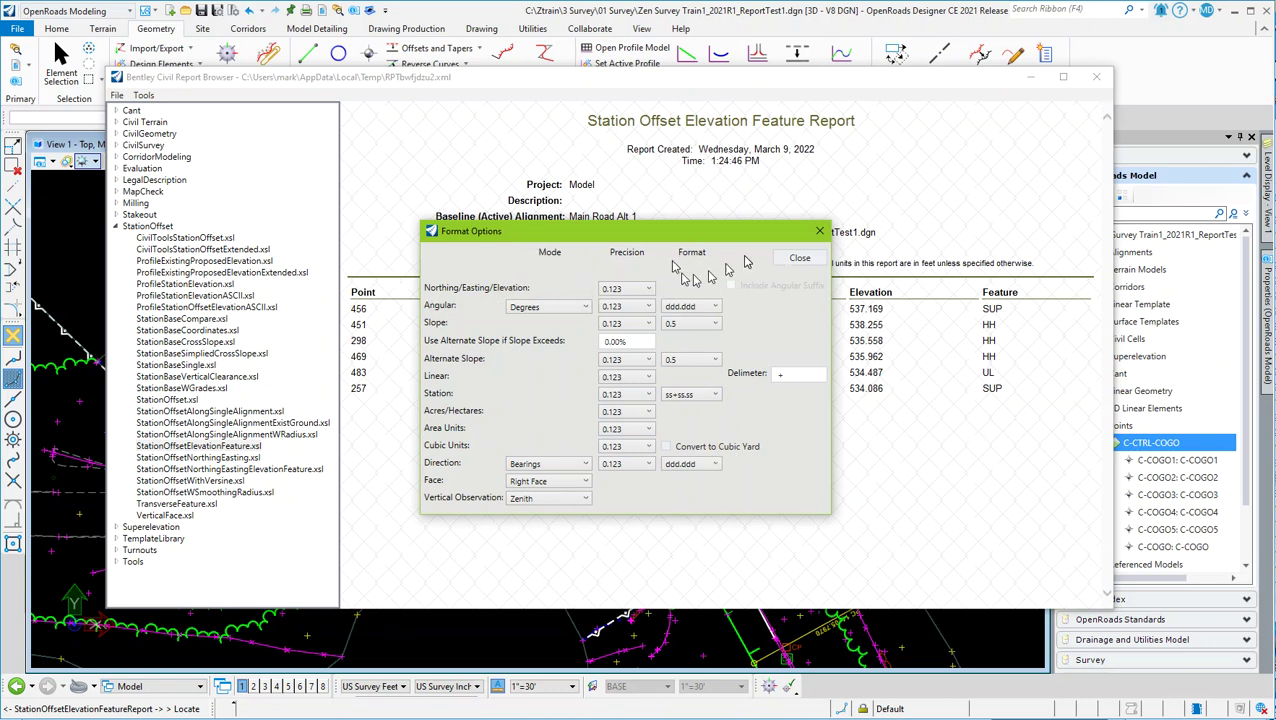
click(796, 260)
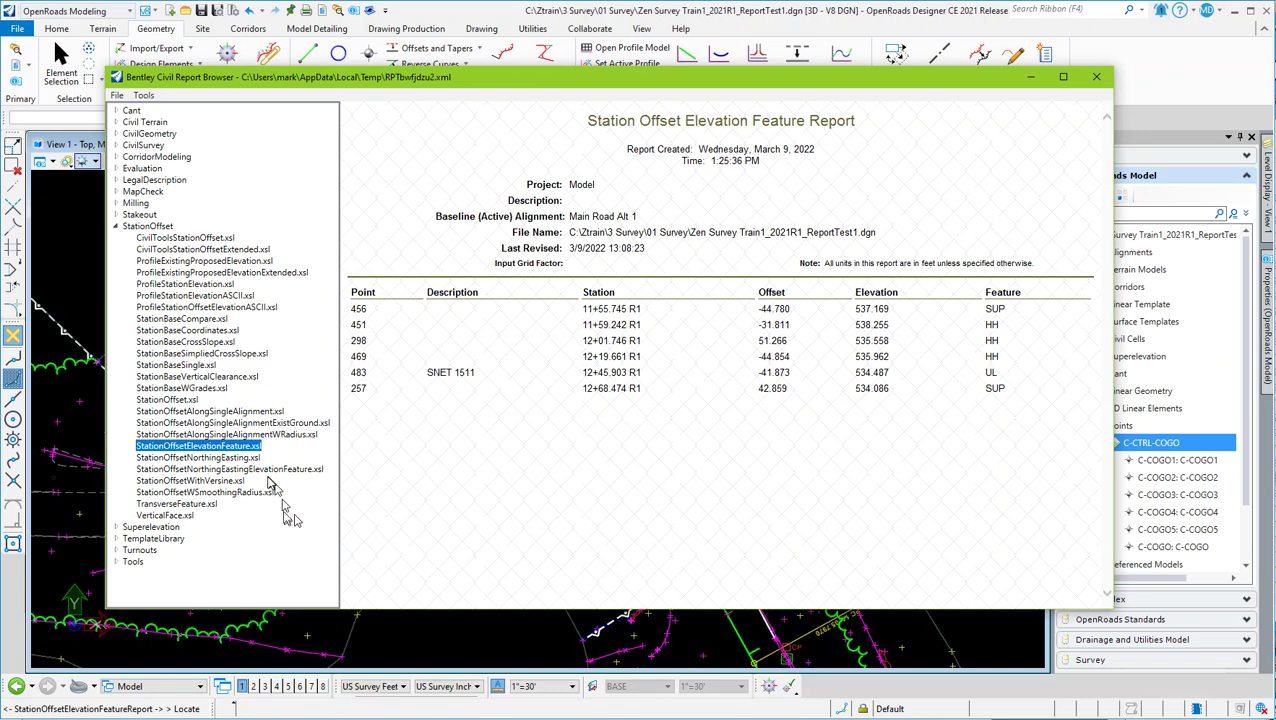
click(176, 402)
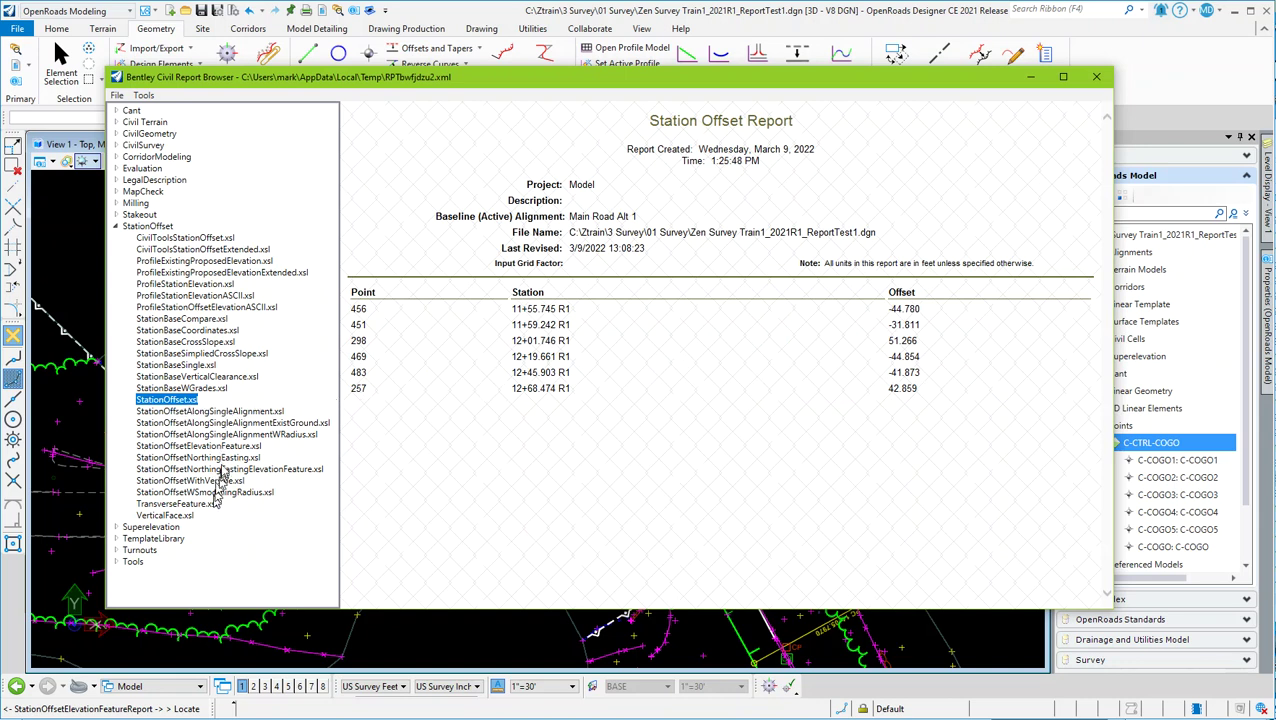
click(197, 458)
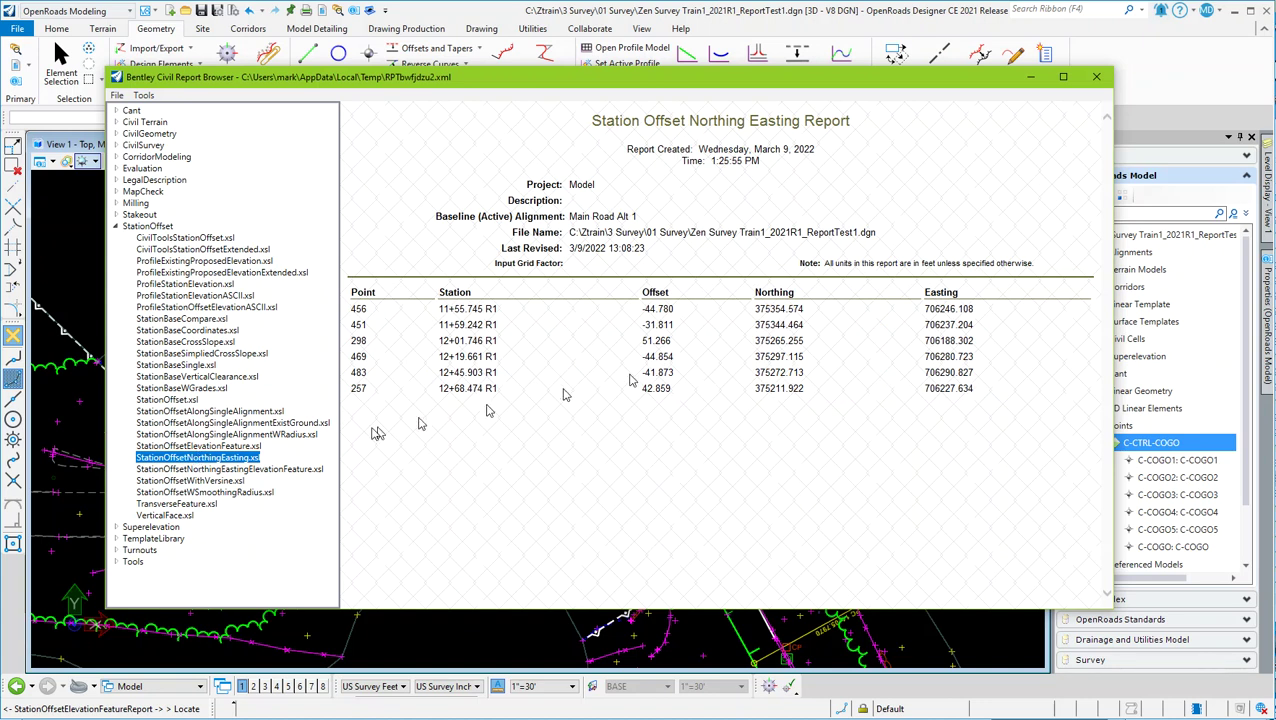
click(240, 447)
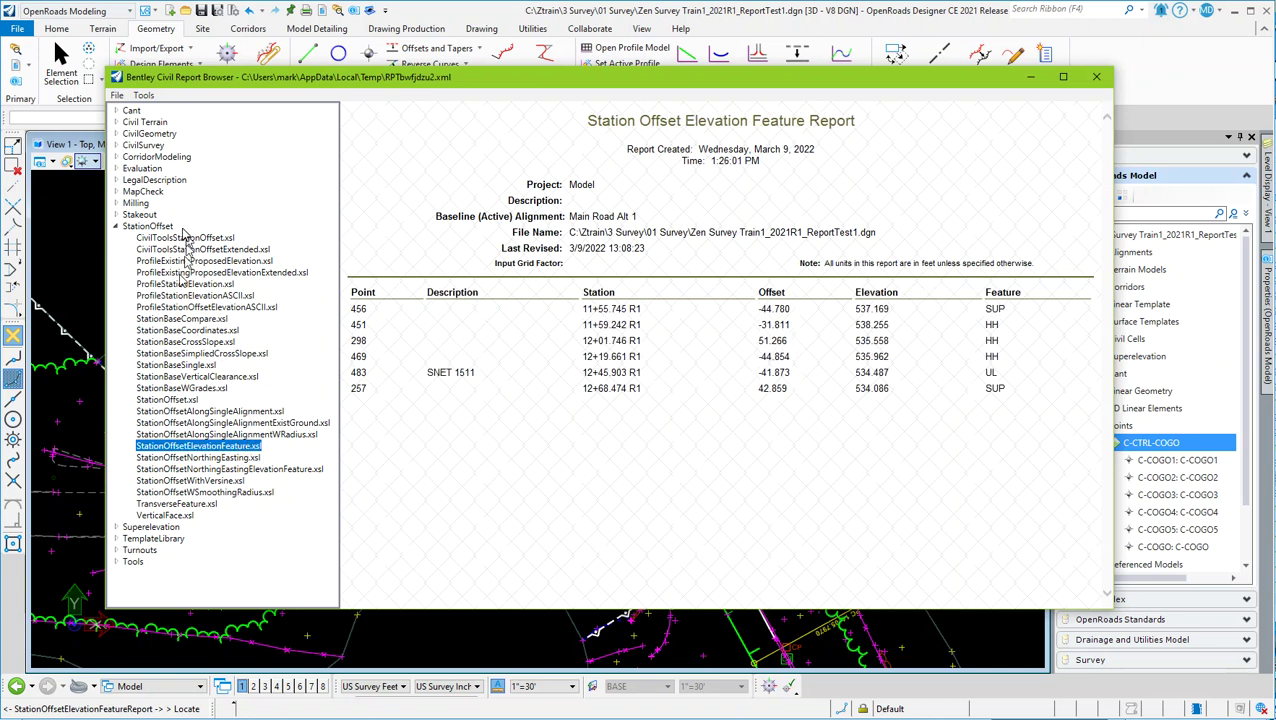